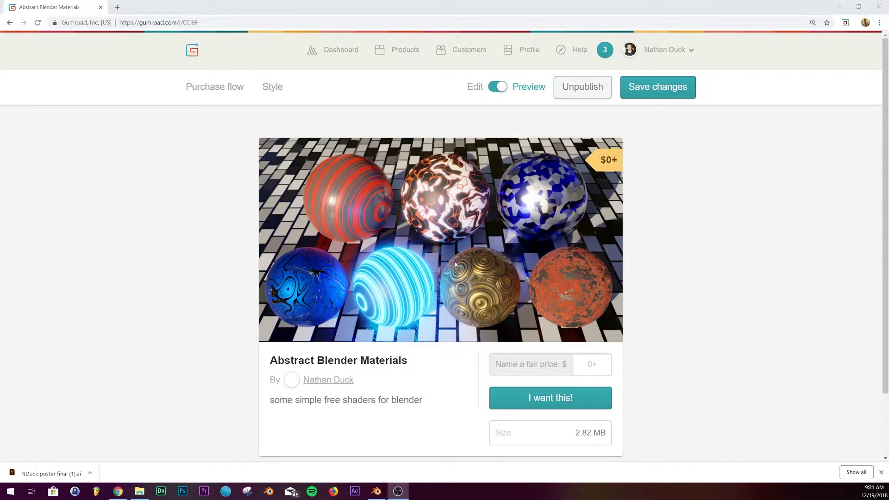
Step: Minimize the browser to switch to Blender and add an ico sphere mesh to the empty scene
left_click(839, 8)
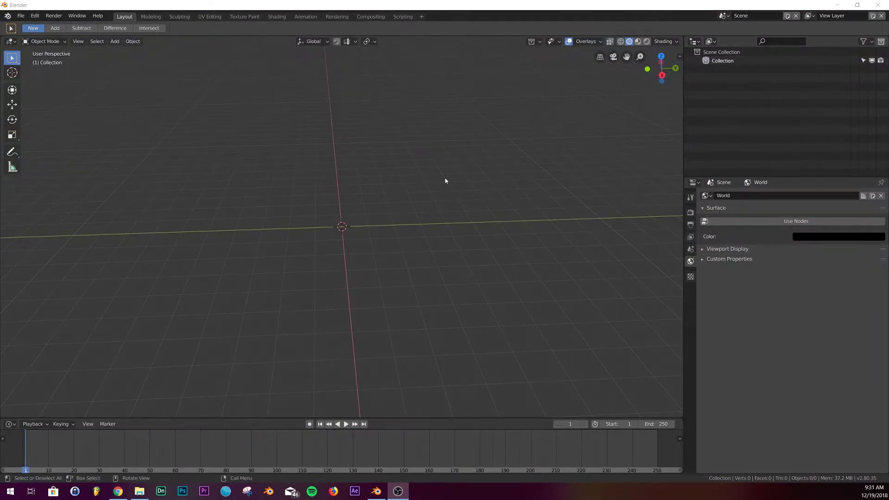
key("shift+a")
mouse_move(403, 216)
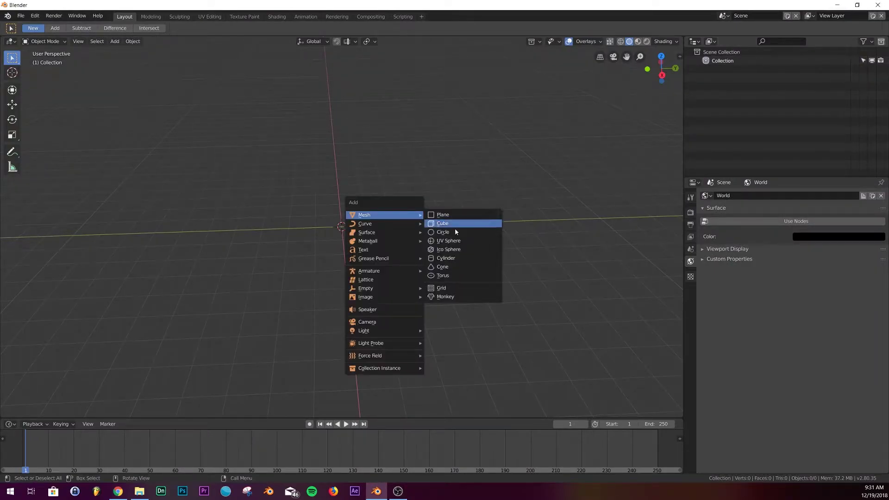
left_click(451, 249)
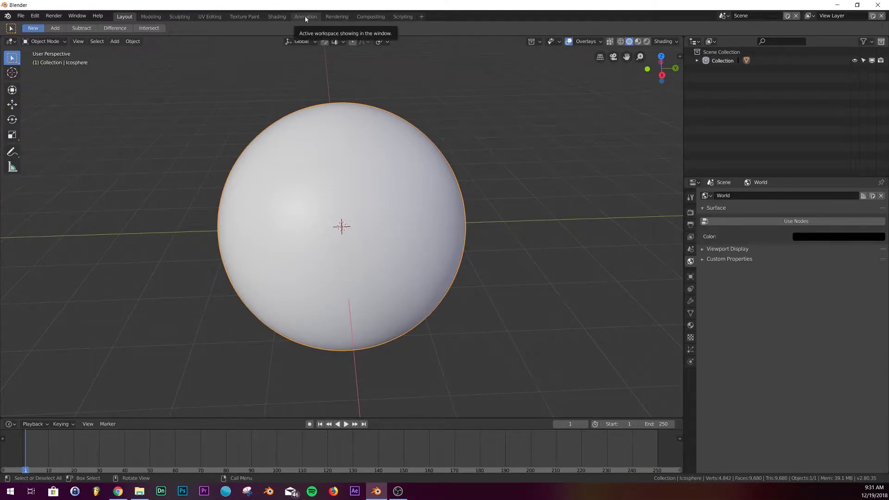
Step: Switch to the Shading workspace, show the sphere in material preview shading and disable Bloom
left_click(277, 16)
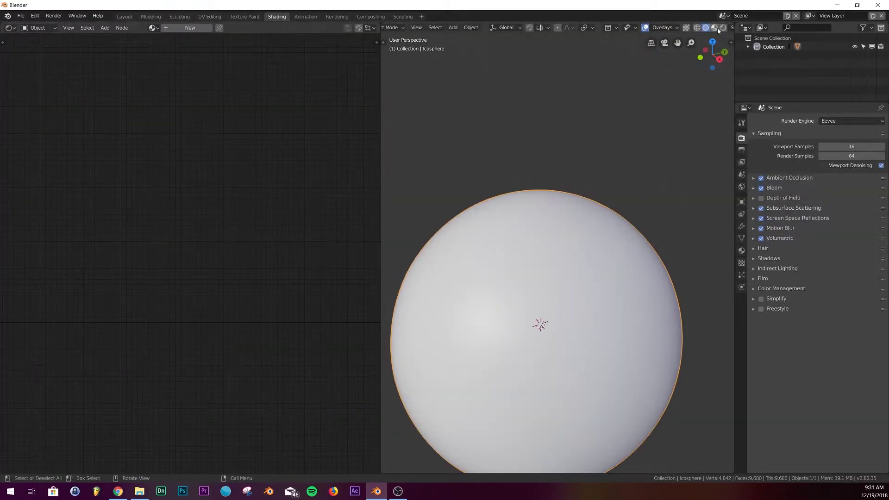
left_click(716, 28)
left_click(761, 188)
key("KP_Decimal")
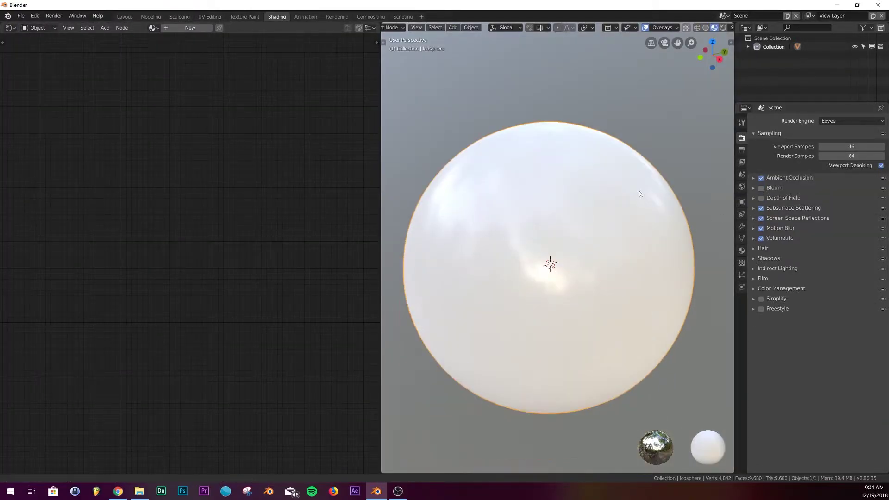
Step: Create a new material for the sphere and move its Material Output node farther from the Principled BSDF
left_click(190, 27)
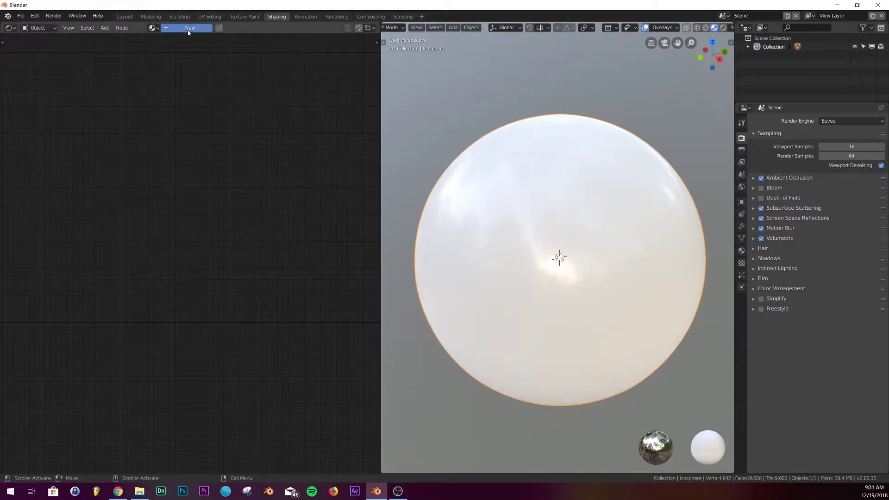
middle_click_drag(230, 310, 204, 222)
scroll(255, 203, "up", 3)
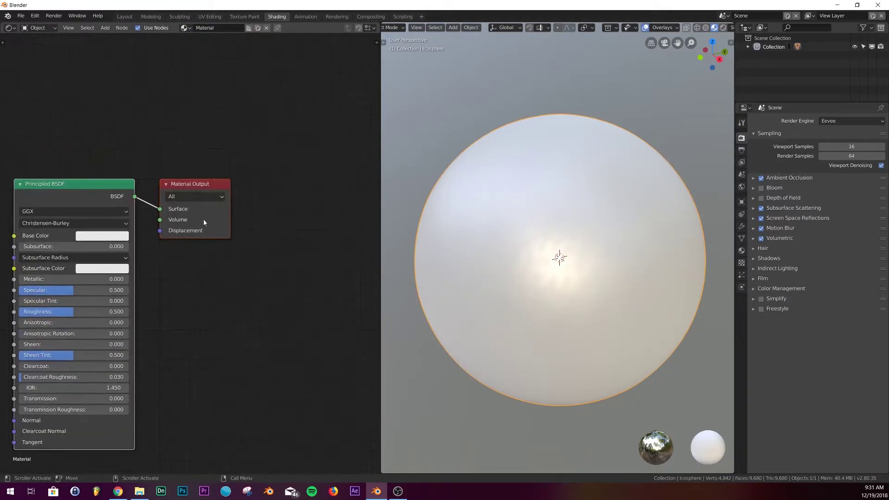
left_click_drag(202, 187, 270, 168)
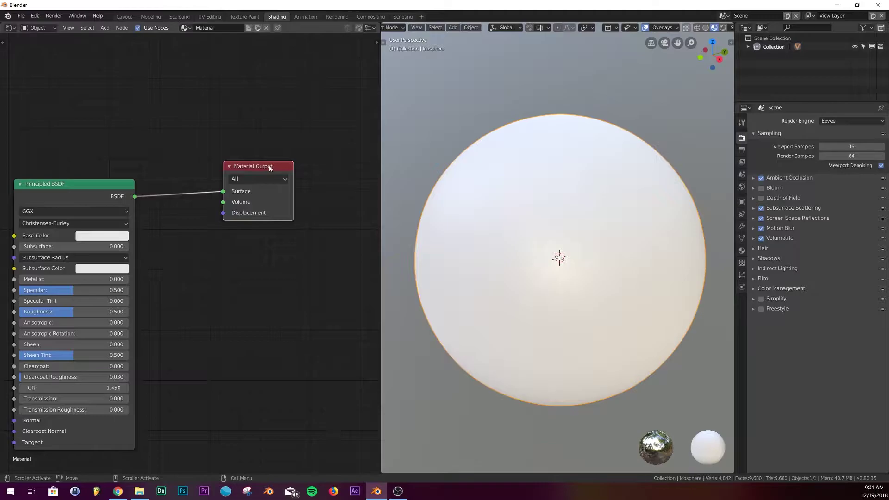
Step: Insert a Mix Shader node on the link between the Principled BSDF and the Material Output
key("shift+a")
left_click(178, 229)
type("mix")
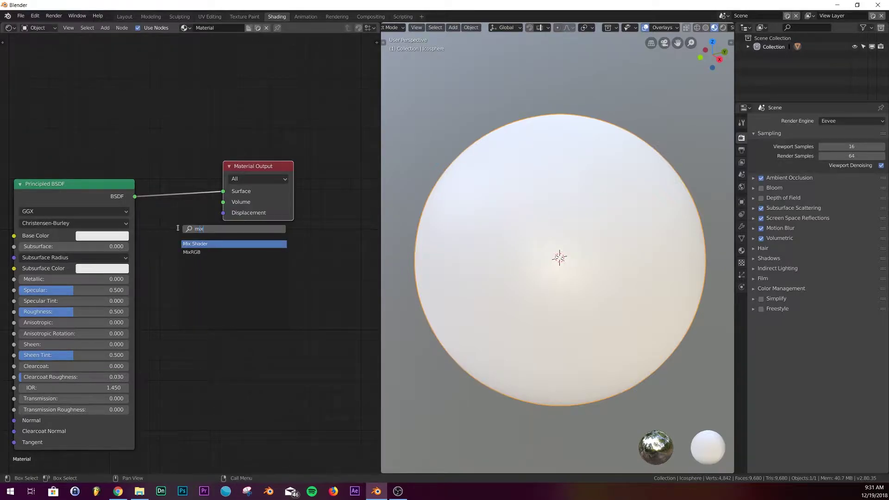
left_click(197, 244)
left_click(155, 197)
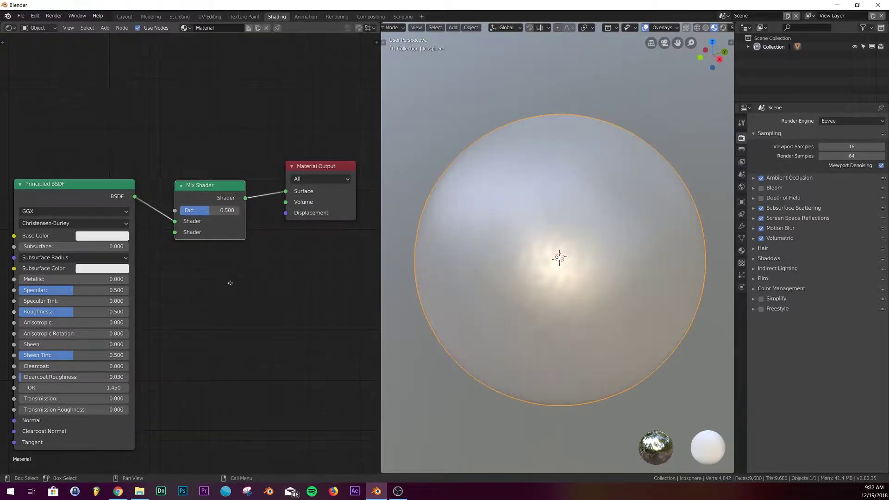
Step: Duplicate the Principled BSDF below the original, connect the copy to the Mix Shader's second Shader input, and move the Mix Shader up
middle_click_drag(230, 282, 296, 215)
left_click(182, 126)
key("shift+d")
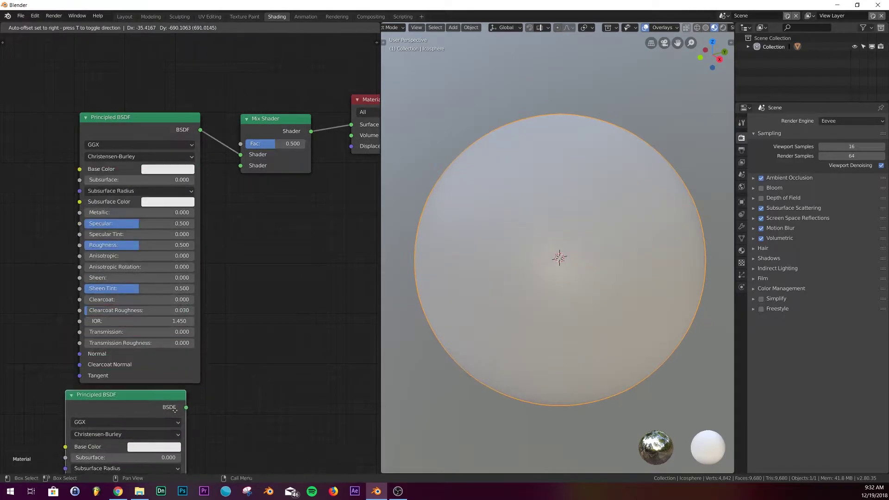
left_click_drag(194, 407, 240, 165)
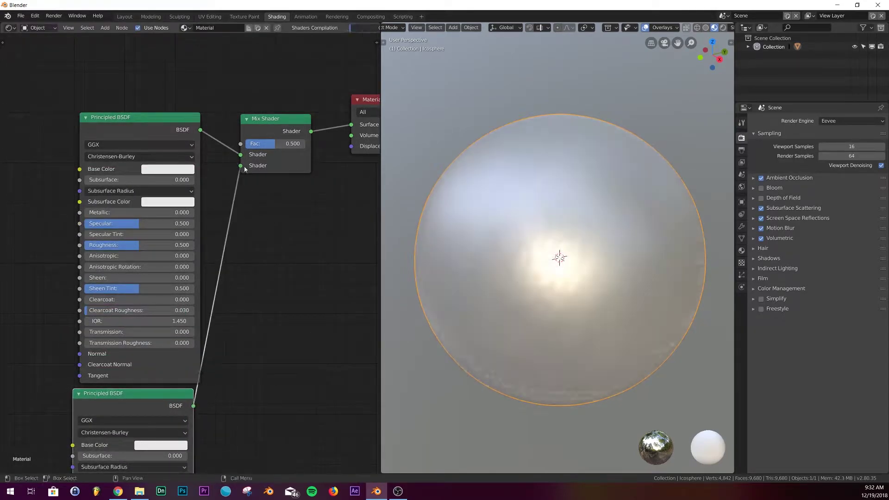
mouse_move(226, 274)
middle_mouse_down()
mouse_move(279, 304)
mouse_move(236, 316)
middle_mouse_up()
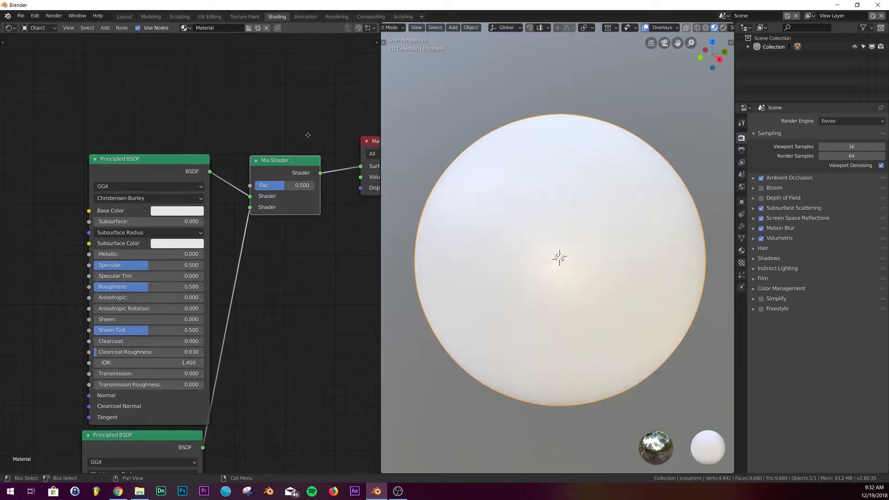
left_click_drag(308, 135, 308, 110)
scroll(316, 320, "down", 3)
middle_click_drag(292, 348, 296, 248)
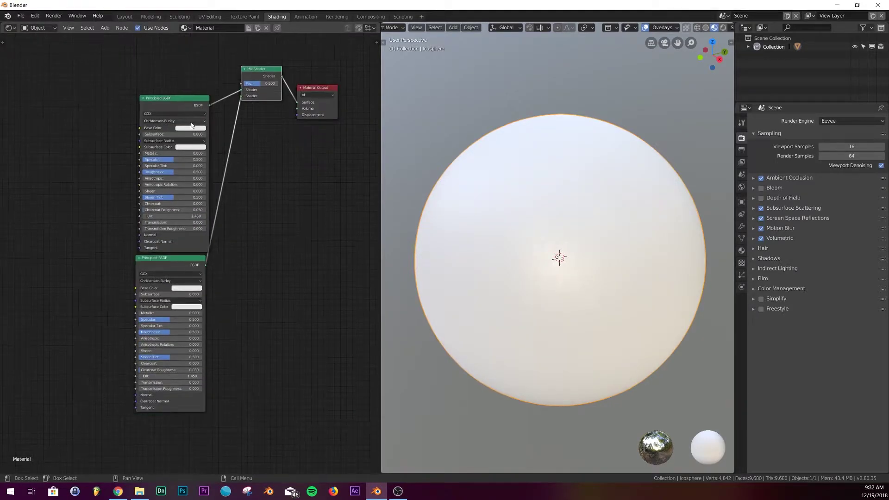
Step: Set the upper Principled BSDF's Base Color to black and its Roughness to about 0.119
scroll(191, 125, "up", 5)
scroll(176, 181, "down", 2)
left_click(171, 183)
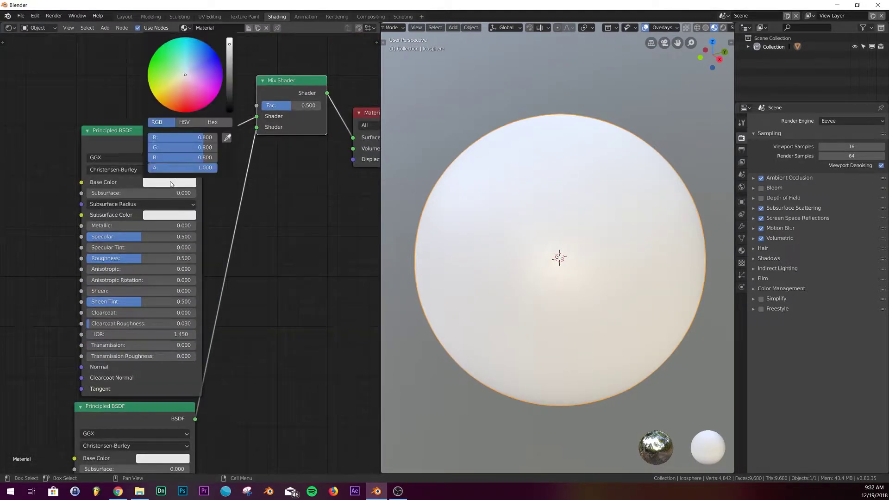
left_click(171, 184)
left_click_drag(231, 99, 228, 115)
left_click_drag(160, 256, 116, 258)
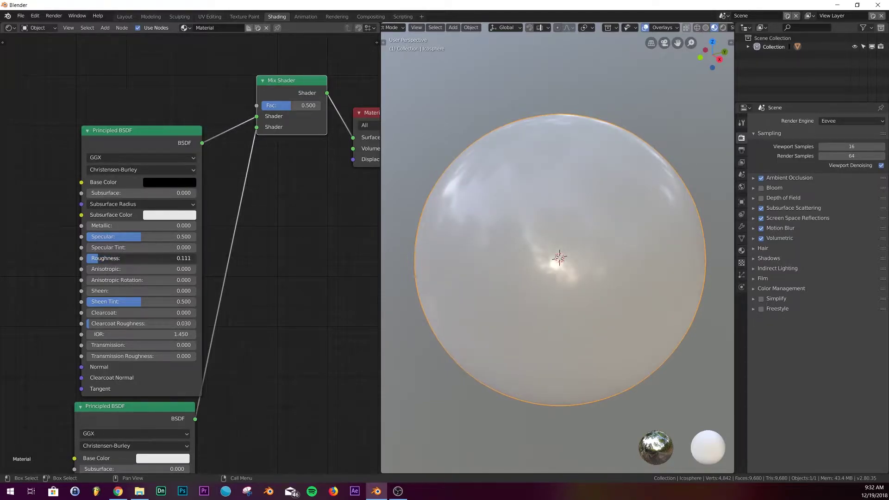
Step: Set the lower Principled BSDF's Base Color to bright blue (R 0.000, G 0.029, B 1.000) and lower its Roughness
middle_click_drag(187, 457, 220, 215)
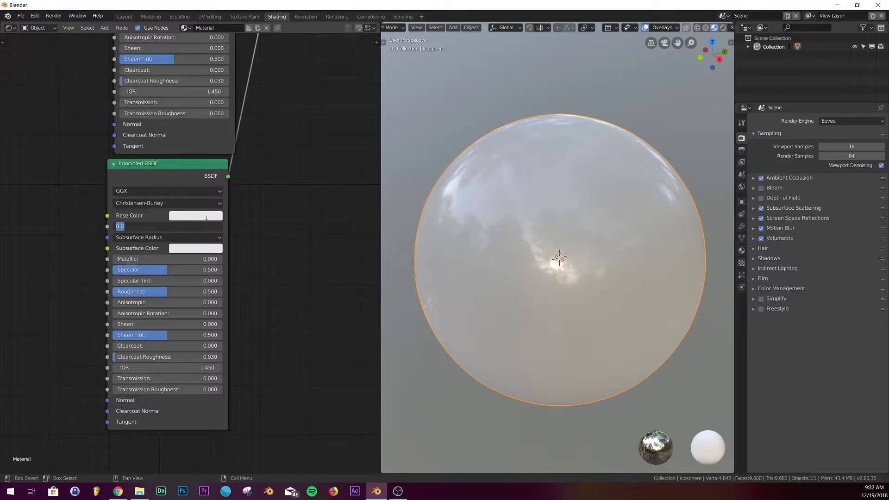
left_click(204, 215)
left_click_drag(234, 85, 238, 82)
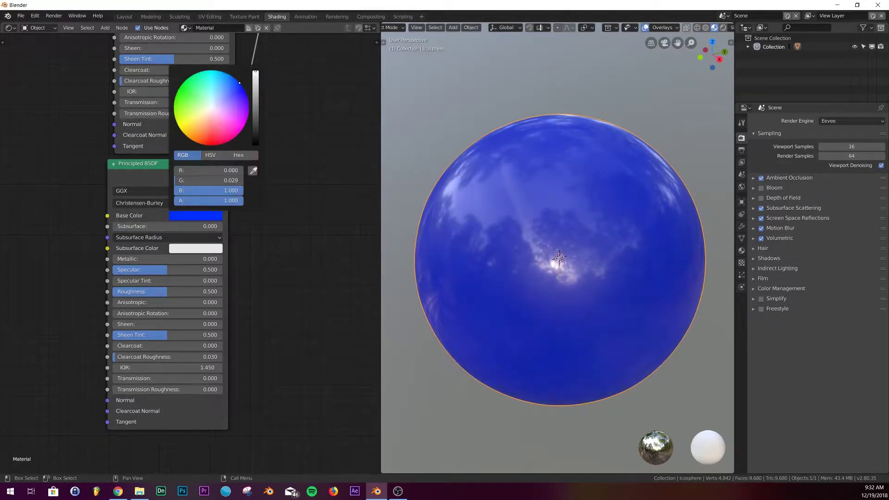
left_click_drag(166, 292, 205, 291)
Step: Add a ColorRamp node and place it above the upper Principled BSDF
middle_click_drag(285, 164, 276, 236)
scroll(286, 188, "down", 5)
middle_click_drag(287, 188, 268, 341)
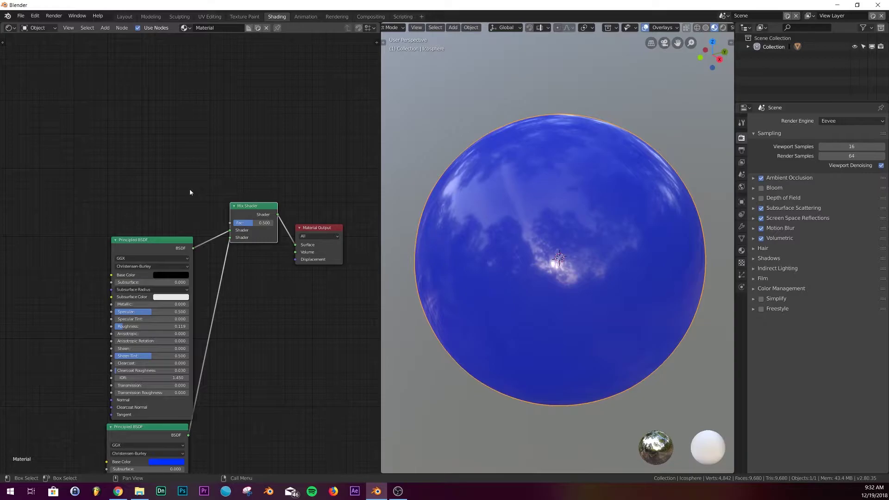
key("shift+a")
left_click(178, 176)
left_click(115, 158)
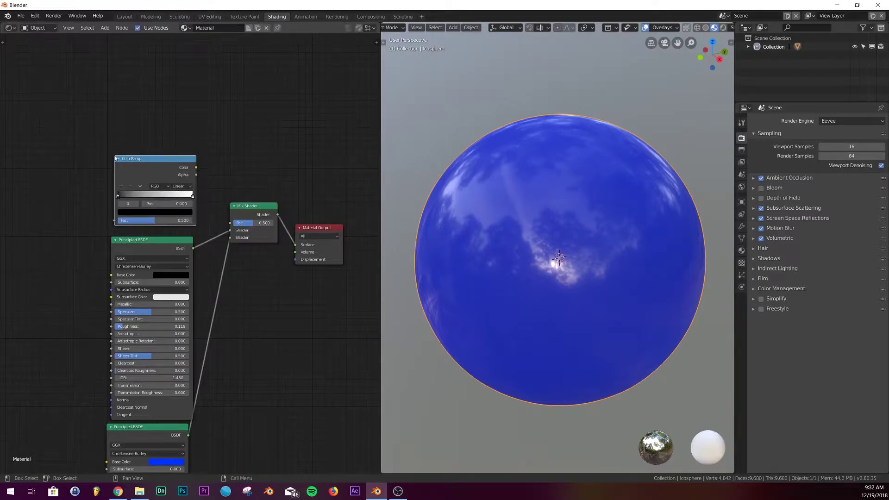
Step: Add a Voronoi Texture node and place it just before the ColorRamp
middle_click_drag(206, 274, 242, 260)
middle_click_drag(142, 220, 185, 239)
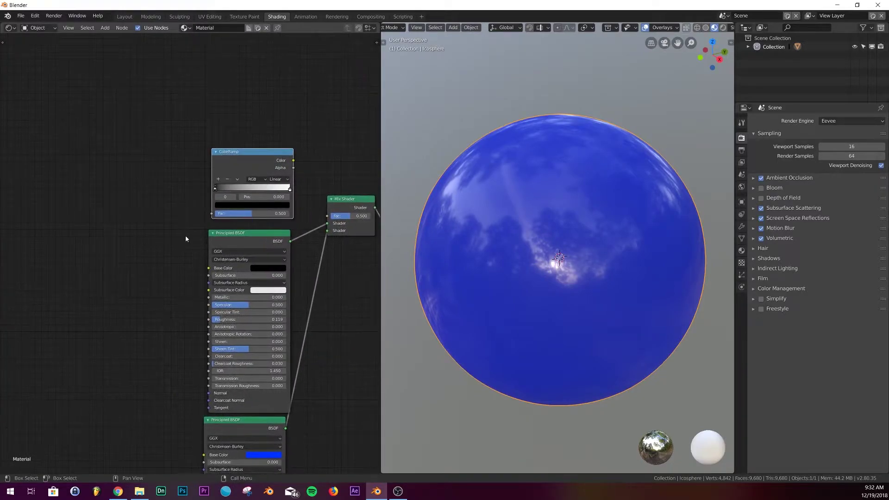
key("shift+a")
left_click(61, 185)
type("vor")
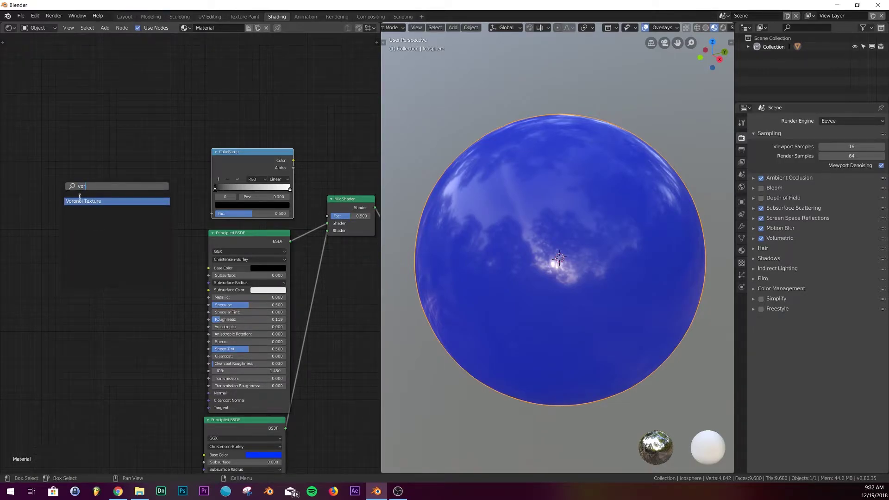
left_click(84, 201)
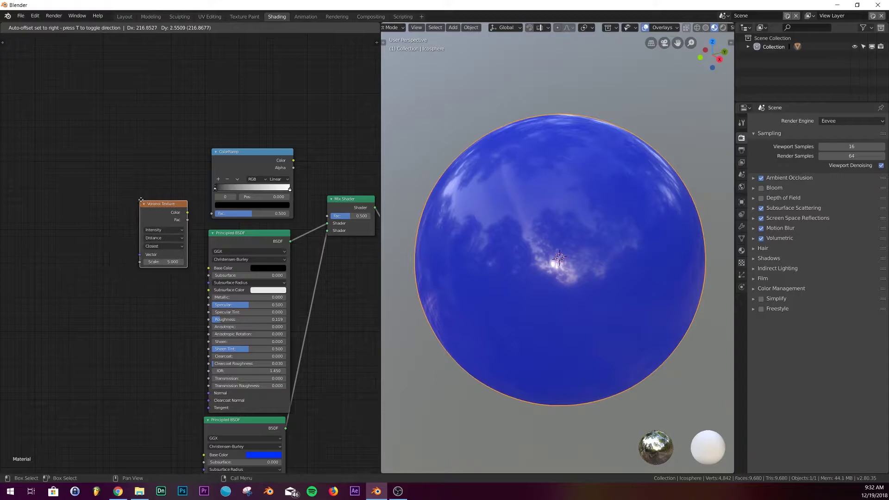
left_click(161, 210)
Step: Add a Magic Texture node and place it ahead of the Voronoi Texture
middle_click_drag(67, 239, 113, 236)
key("shift+a")
left_click(103, 227)
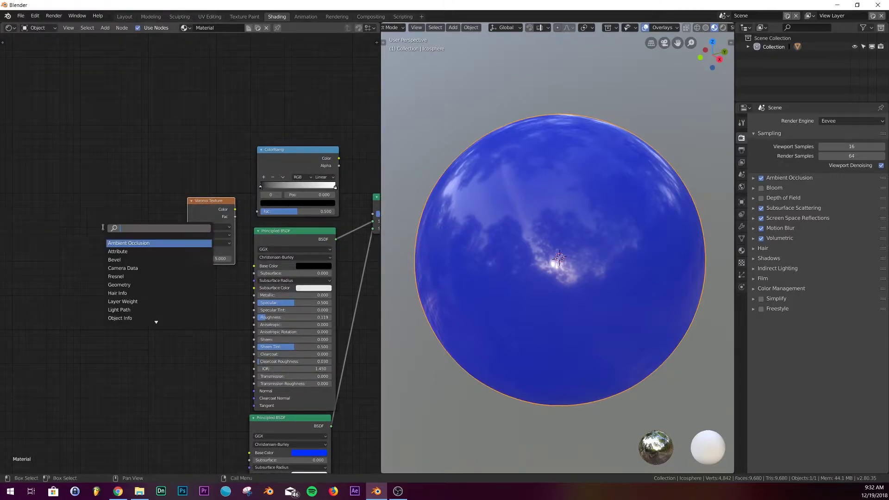
type("maj")
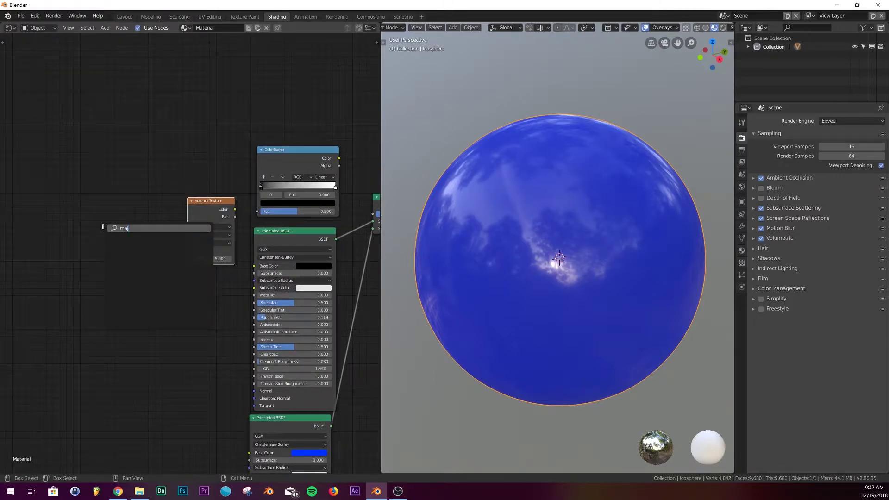
key("BackSpace")
type("g")
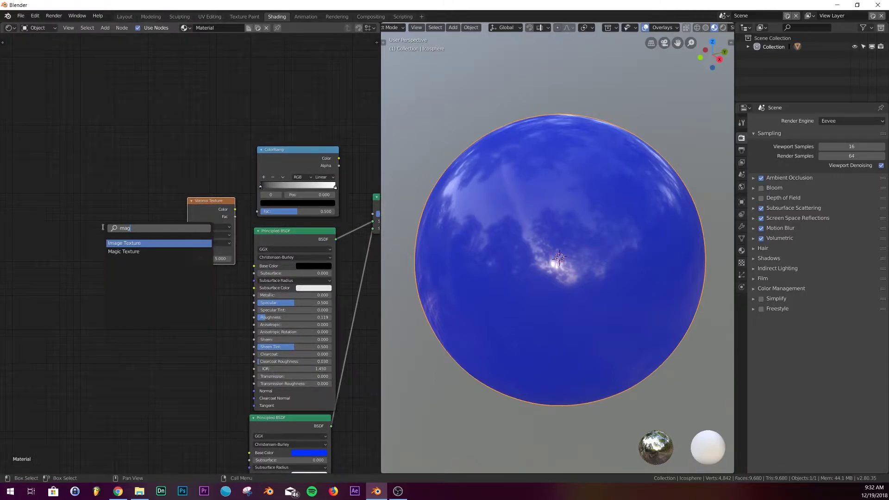
left_click(134, 251)
left_click(134, 255)
scroll(135, 254, "up", 2)
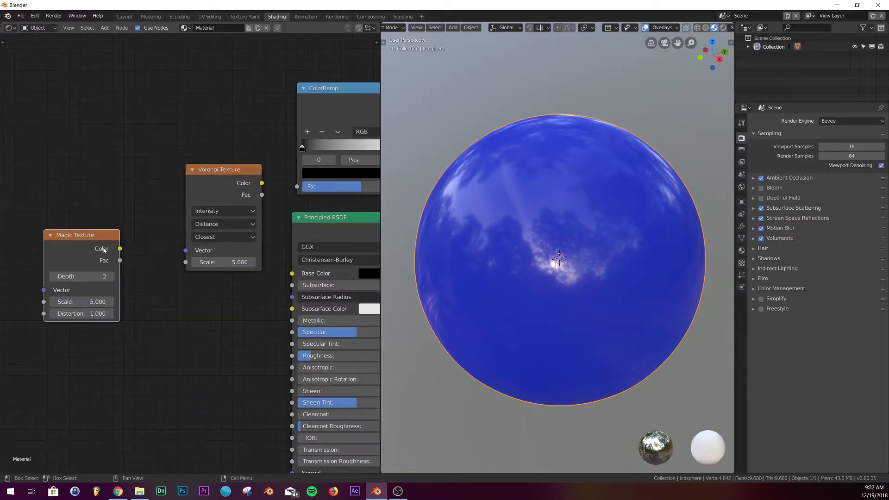
Step: Chain the Magic Texture Color into the Voronoi Vector, the Voronoi Color into the ColorRamp Fac, and the ramp's Color into the Mix Shader Fac
left_click_drag(120, 249, 185, 250)
left_click_drag(261, 183, 298, 186)
middle_click_drag(303, 186, 59, 231)
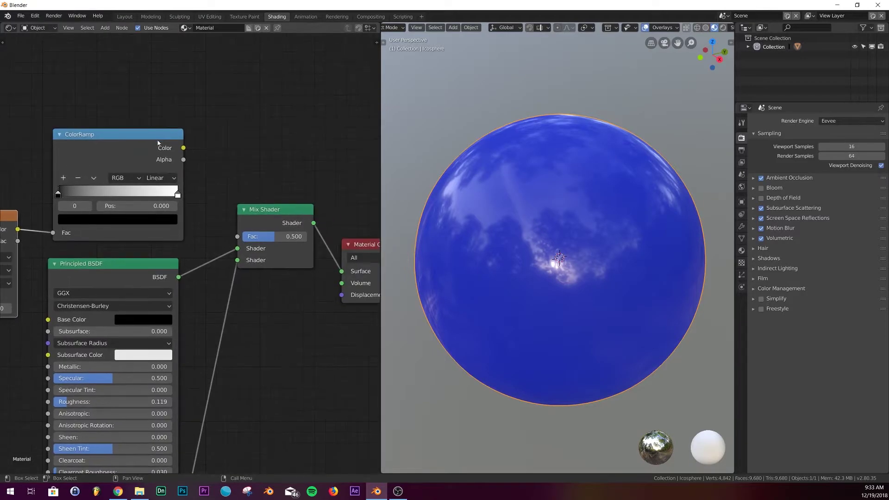
left_click_drag(184, 148, 238, 236)
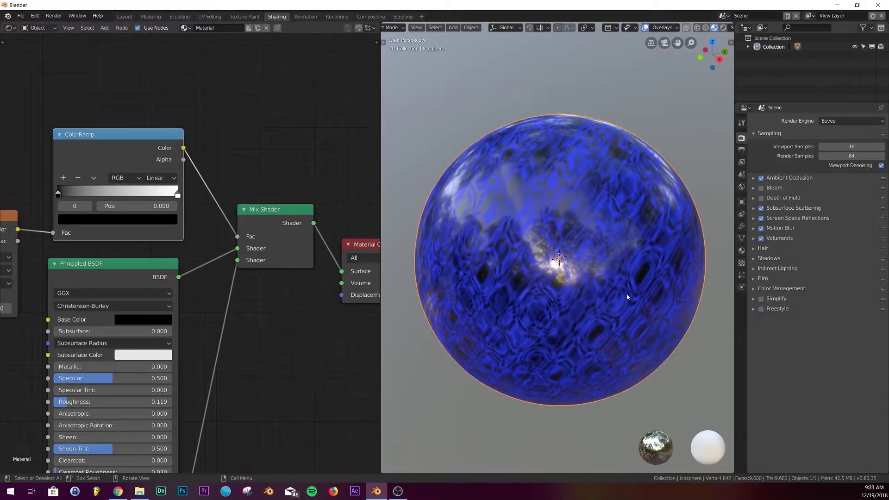
Step: Set the Voronoi Texture's Scale to 0.500
scroll(625, 293, "up", 2)
middle_click_drag(624, 293, 646, 253)
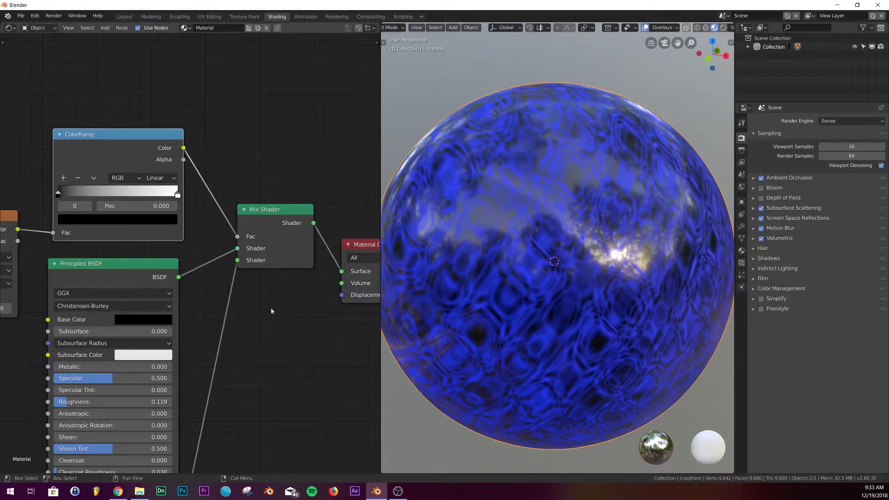
middle_click_drag(126, 301, 376, 276)
left_click_drag(234, 283, 194, 283)
left_click(244, 284)
type("0")
key("Return")
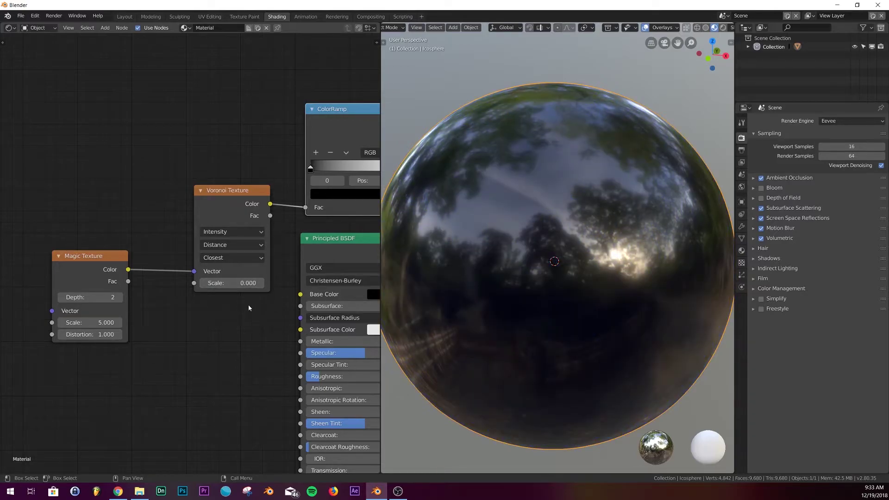
left_click(260, 283)
left_click(259, 284)
left_click(259, 284)
left_click(260, 285)
left_click(259, 285)
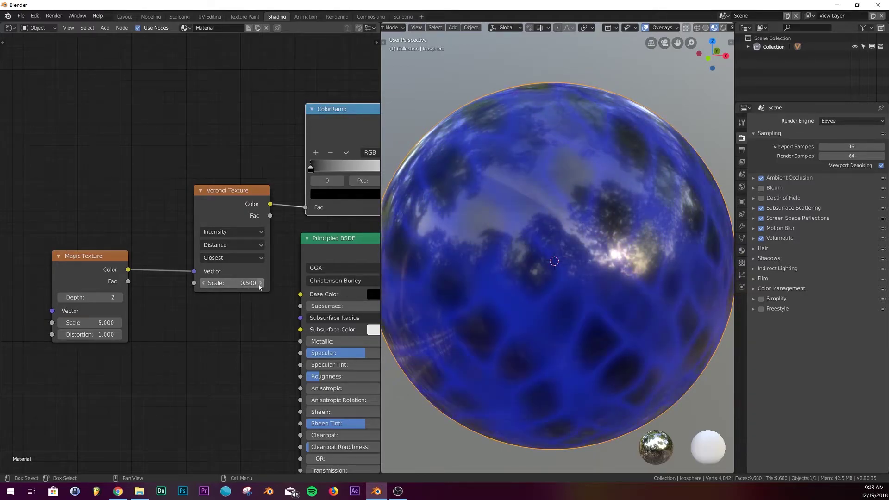
Step: Tighten the ColorRamp by moving the white stop close to the black stop and setting the black stop's position to 0.091
middle_click_drag(236, 322, 165, 377)
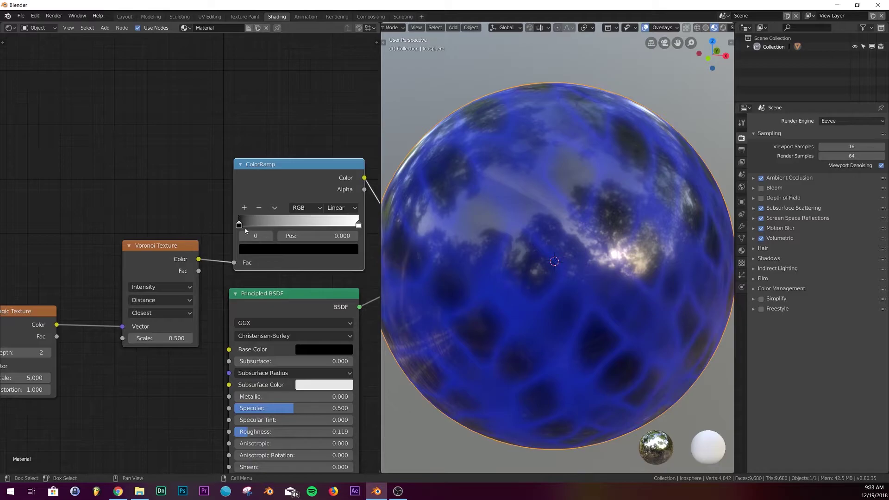
mouse_move(245, 227)
left_mouse_down()
mouse_move(299, 226)
mouse_move(261, 226)
left_mouse_up()
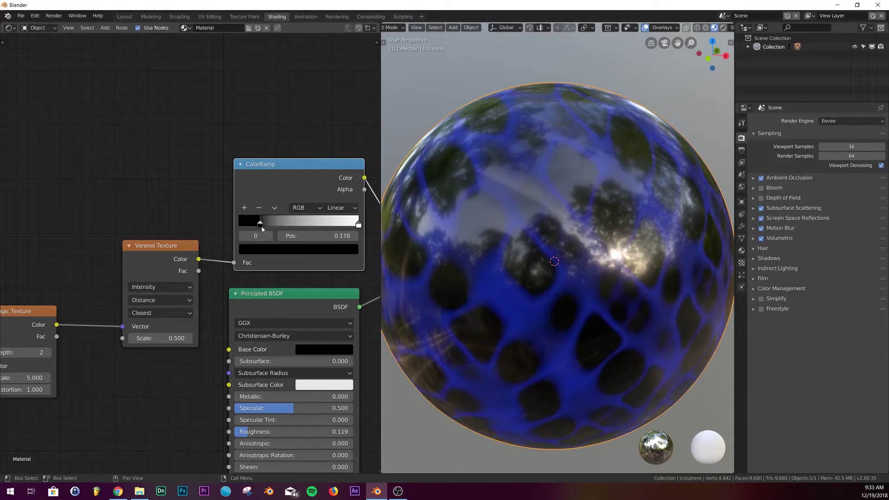
left_click_drag(359, 225, 245, 226)
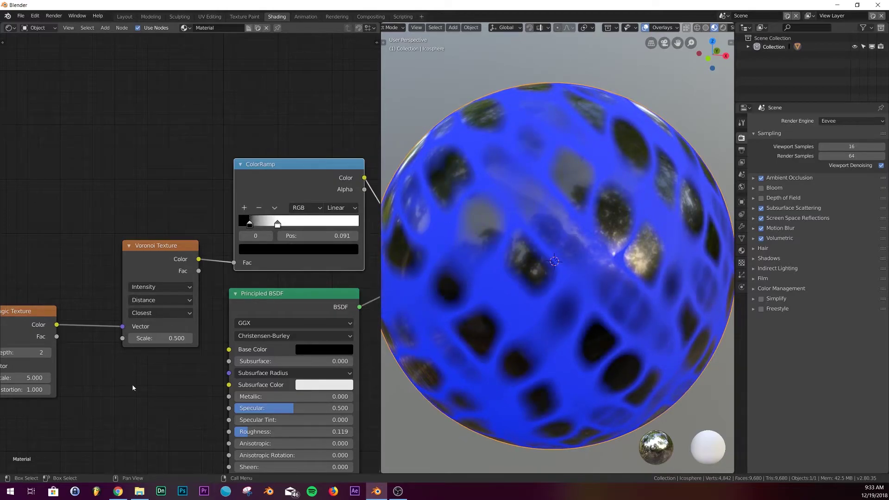
Step: Set the Magic Texture's Scale to 2.800 and Distortion to 2.500
middle_click_drag(124, 388, 277, 317)
left_click_drag(185, 319, 166, 307)
scroll(524, 251, "up", 2)
scroll(560, 273, "down", 4)
middle_click_drag(598, 271, 587, 248)
scroll(587, 247, "up", 1)
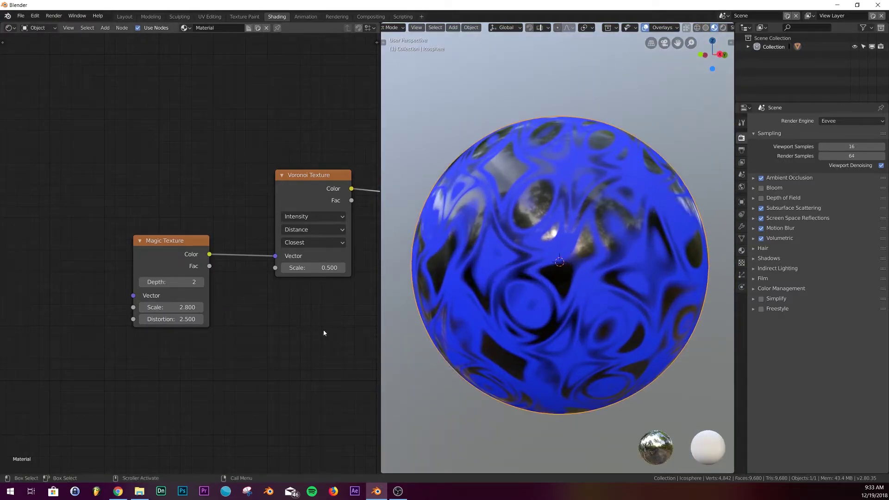
Step: Add a Bump node and place it ahead of the two Principled BSDF nodes
middle_click_drag(323, 330, 178, 296)
scroll(178, 297, "down", 4)
scroll(178, 297, "down", 1)
middle_click_drag(179, 363, 178, 291)
scroll(175, 319, "up", 3)
middle_click_drag(185, 330, 191, 301)
key("shift+a")
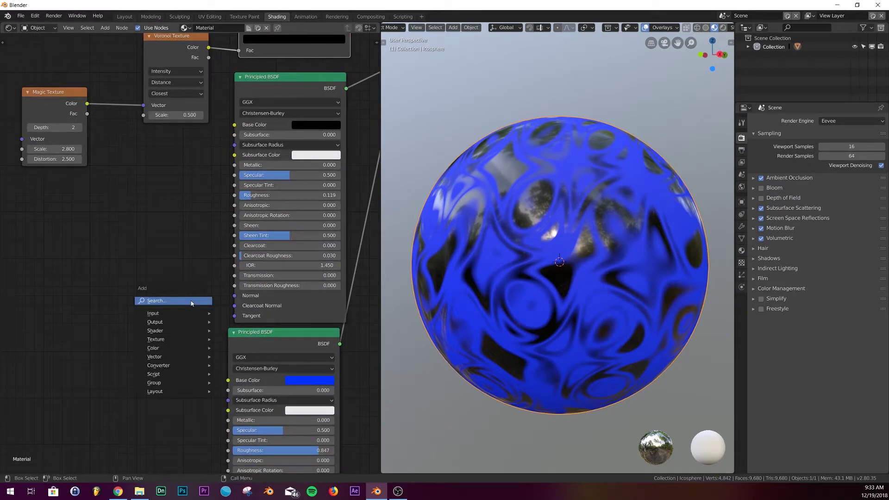
left_click(190, 301)
type("bu")
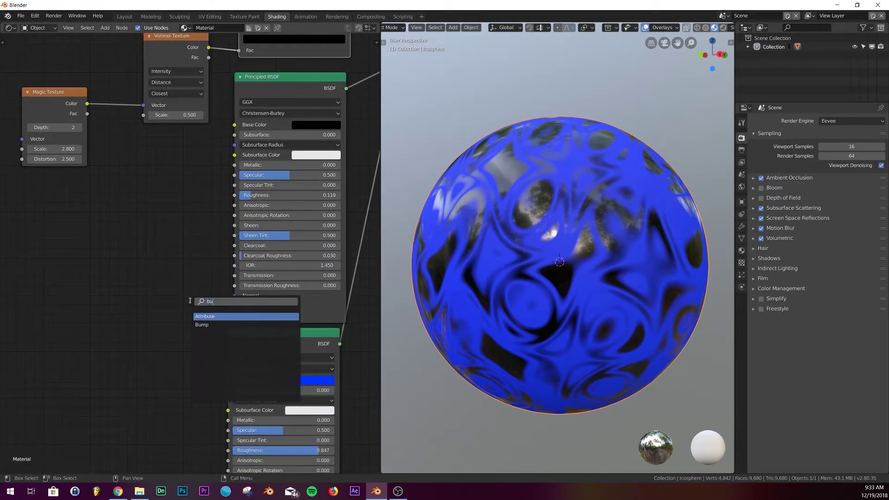
left_click(200, 324)
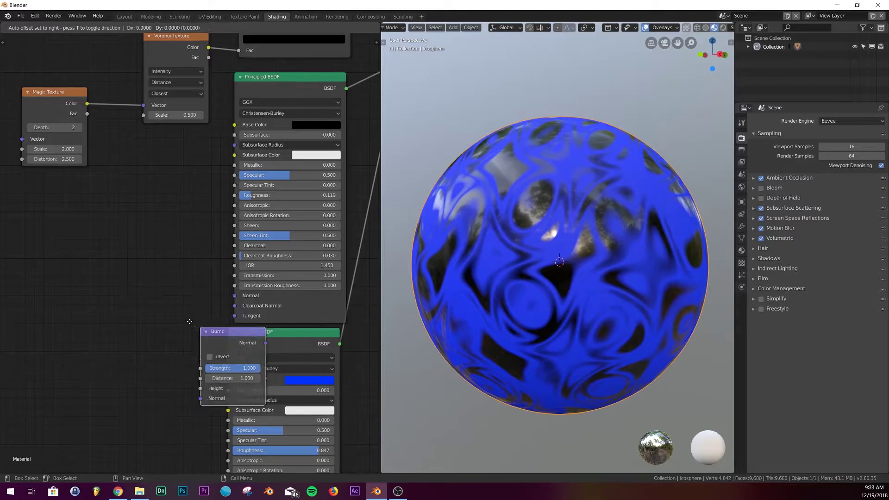
left_click(88, 302)
Step: Connect the ColorRamp Color to the Bump Height and the Bump Normal to both Principled Normal inputs, with Bump Strength set to 0.178
middle_click_drag(201, 250, 140, 322)
left_click_drag(289, 51, 37, 440)
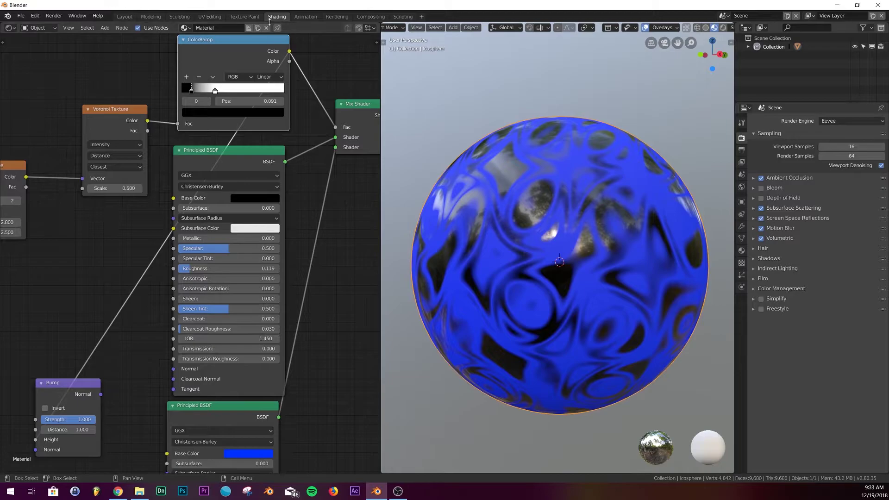
middle_click_drag(87, 366, 109, 199)
middle_click_drag(170, 241, 168, 222)
mouse_move(121, 207)
left_mouse_down()
mouse_move(193, 192)
mouse_move(194, 182)
left_mouse_up()
left_click_drag(121, 208, 220, 435)
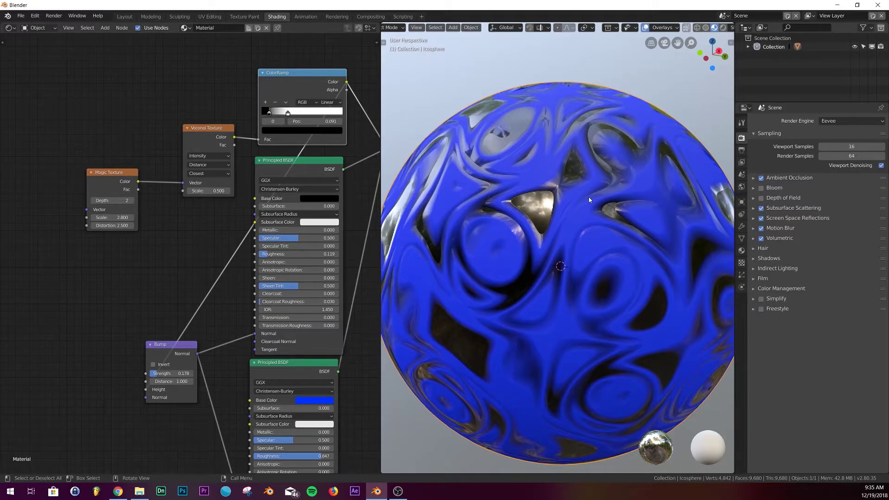
Step: Move the Magic Texture and Voronoi Texture nodes up to tidy the chain beside the ColorRamp
middle_click_drag(178, 249, 191, 241)
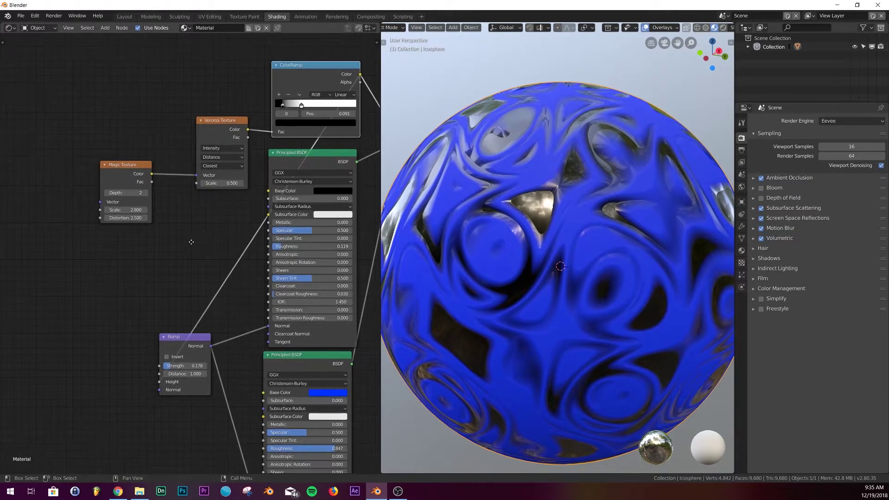
left_click_drag(59, 98, 219, 124)
left_click_drag(118, 164, 134, 120)
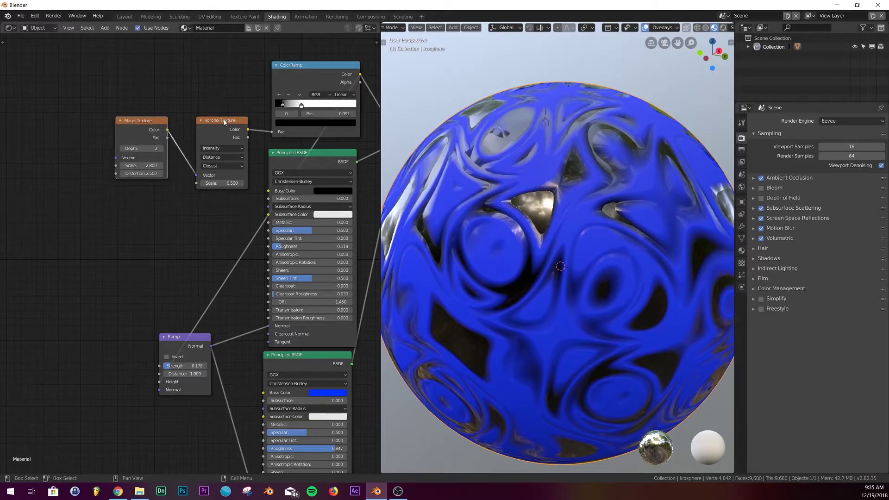
left_click_drag(225, 120, 227, 96)
Step: Duplicate the Magic Texture, Voronoi Texture and ColorRamp nodes together and place the copies ahead of the Bump node
left_click_drag(115, 82, 306, 146)
scroll(304, 135, "down", 3)
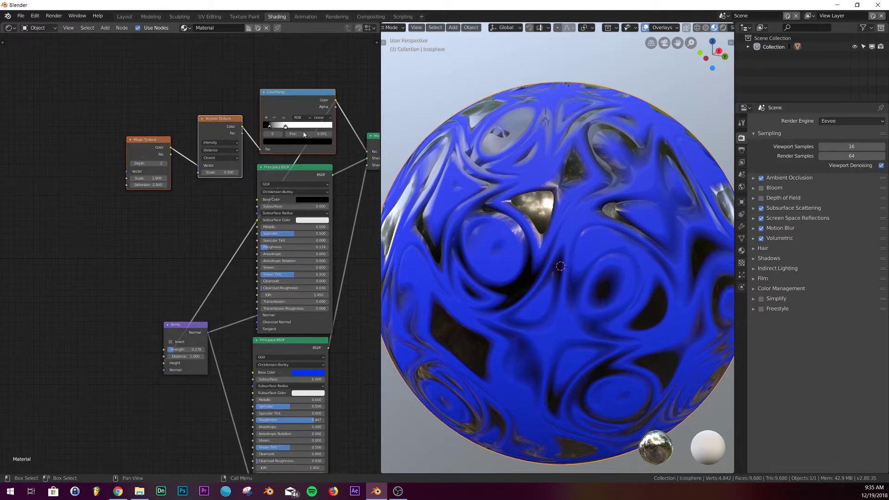
key("shift+d")
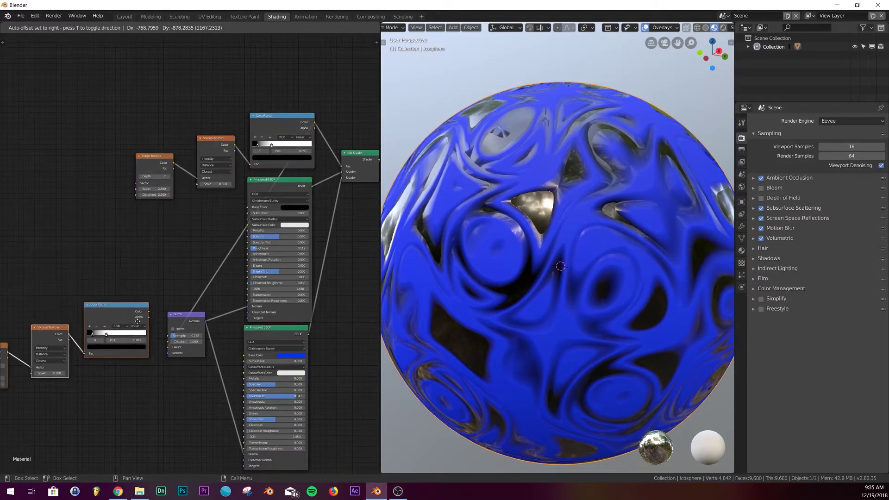
left_click(146, 343)
middle_click_drag(147, 343, 238, 251)
Step: Connect the duplicated ColorRamp's Color to the Bump Height in place of the original ramp
scroll(262, 263, "up", 3)
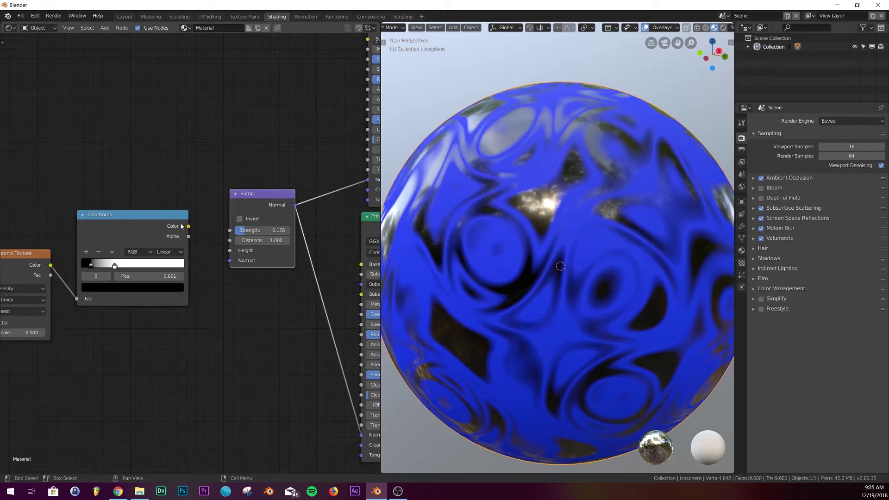
left_click_drag(188, 226, 195, 231)
left_click_drag(250, 286, 239, 288)
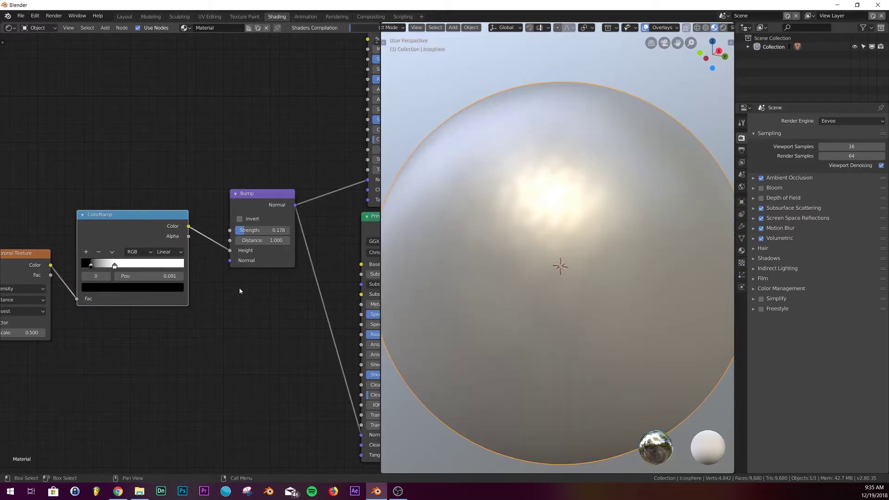
scroll(503, 253, "down", 2)
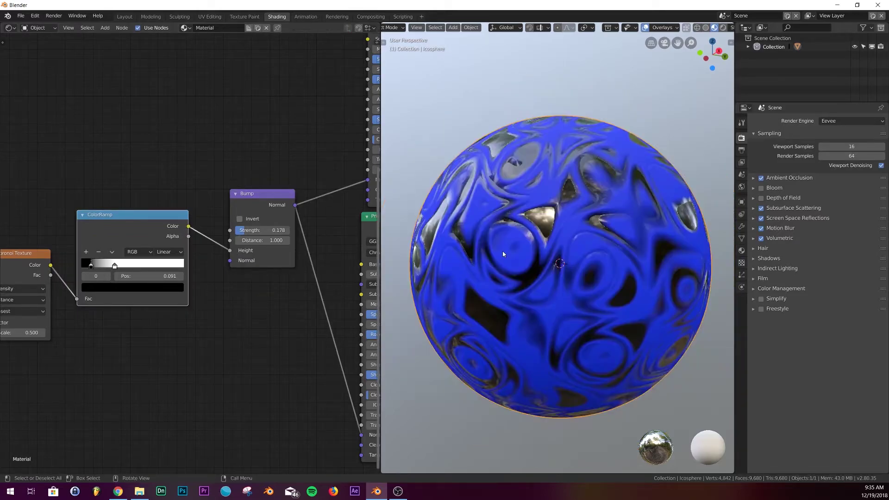
Step: Flip the duplicated ColorRamp that feeds the Bump node
middle_click_drag(127, 372, 229, 345)
scroll(231, 267, "up", 2)
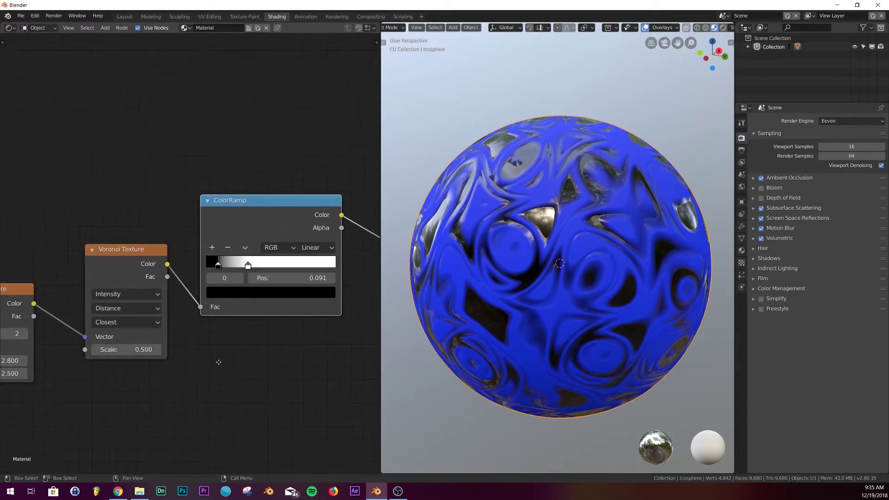
left_click(248, 251)
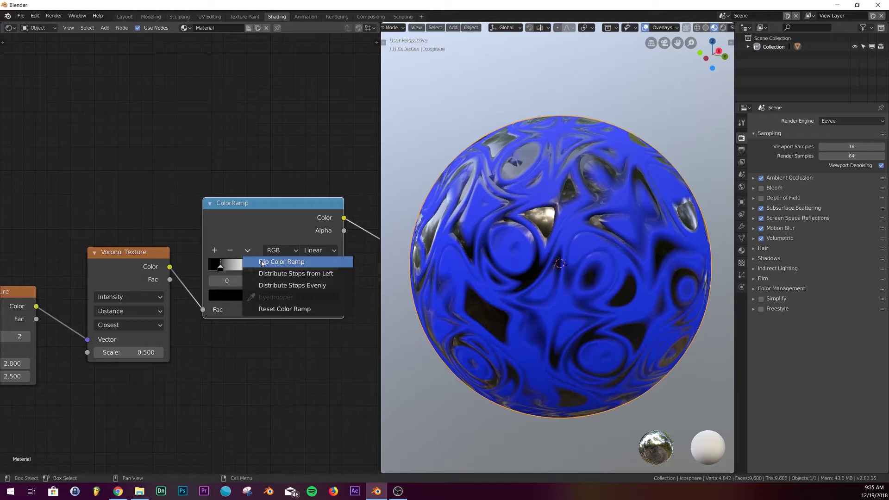
left_click(262, 263)
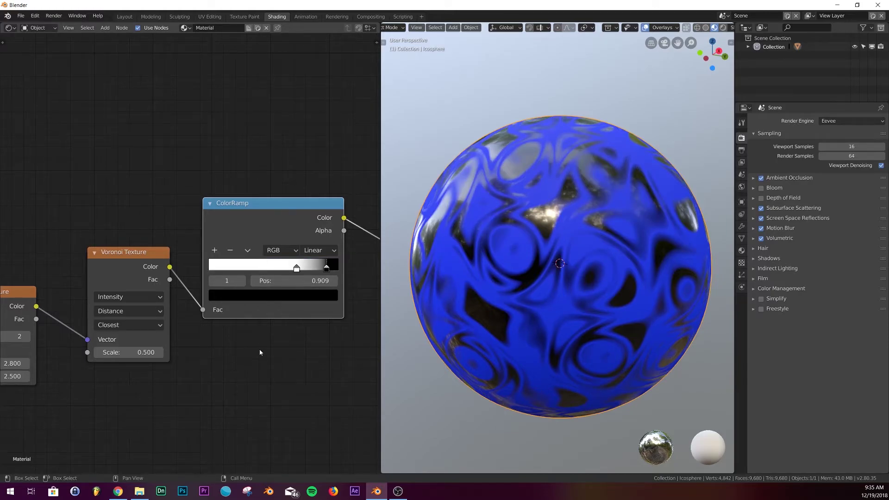
Step: Spread the Bump ColorRamp's stops, with the white stop at 1.000 and the black stop at 0.101
left_click_drag(297, 270, 244, 270)
mouse_move(326, 268)
left_mouse_down()
mouse_move(235, 269)
mouse_move(340, 270)
left_mouse_up()
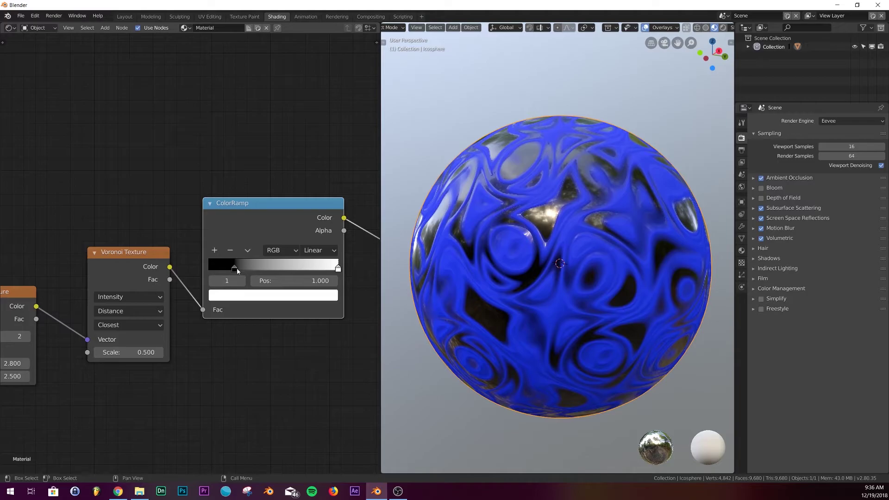
mouse_move(234, 269)
left_mouse_down()
mouse_move(260, 269)
mouse_move(223, 268)
left_mouse_up()
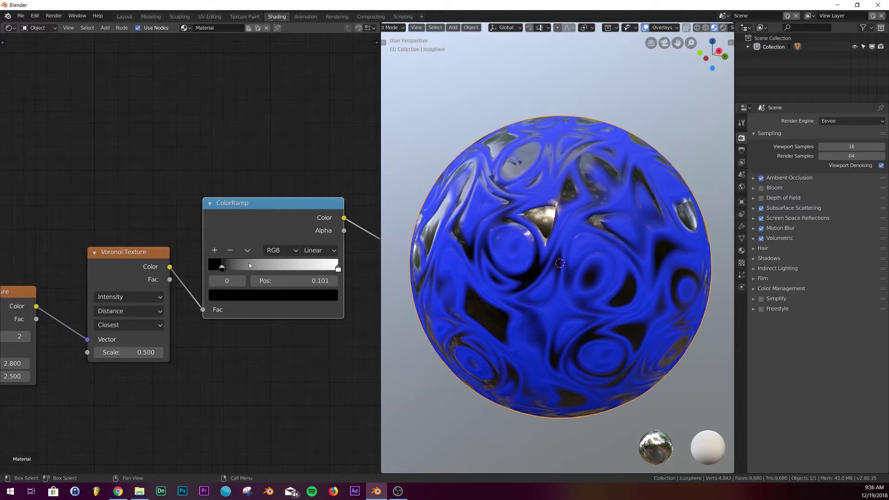
Step: Flip the Bump ColorRamp to run from white to black, with the white stop at 0.000 and the black stop at 1.000
left_click(247, 250)
left_click(257, 260)
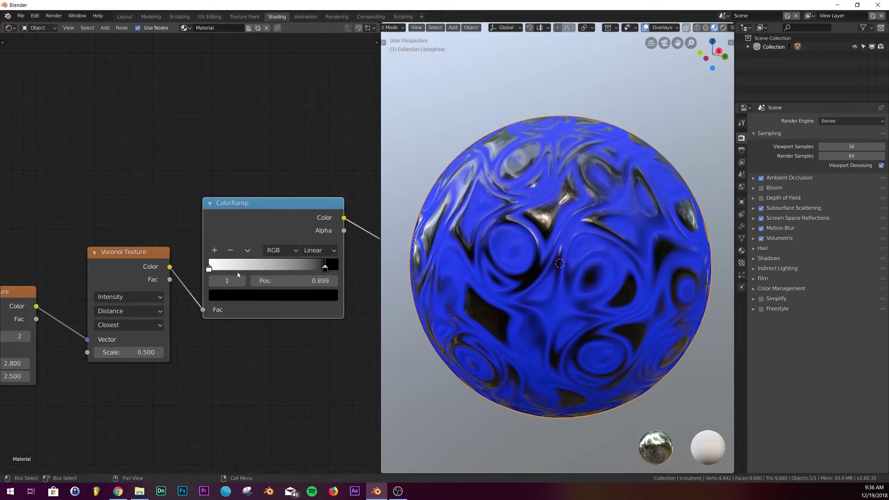
left_click_drag(325, 269, 339, 269)
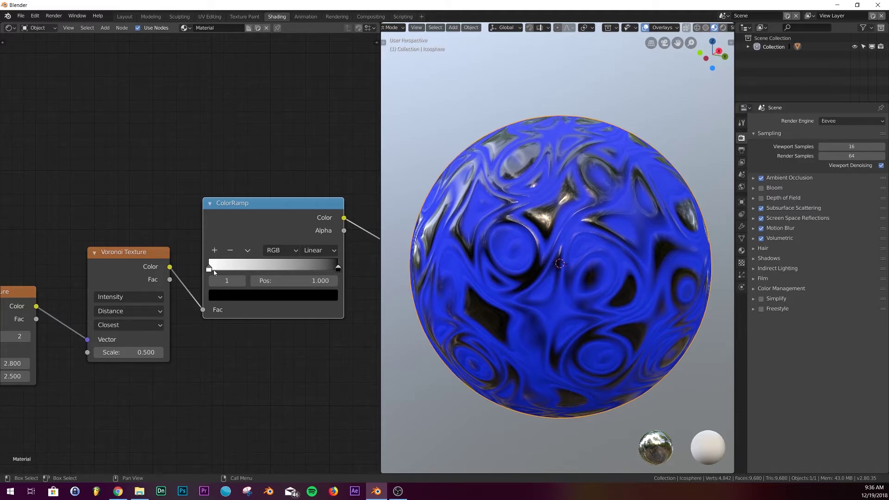
mouse_move(214, 270)
left_mouse_down()
mouse_move(328, 268)
mouse_move(208, 265)
left_mouse_up()
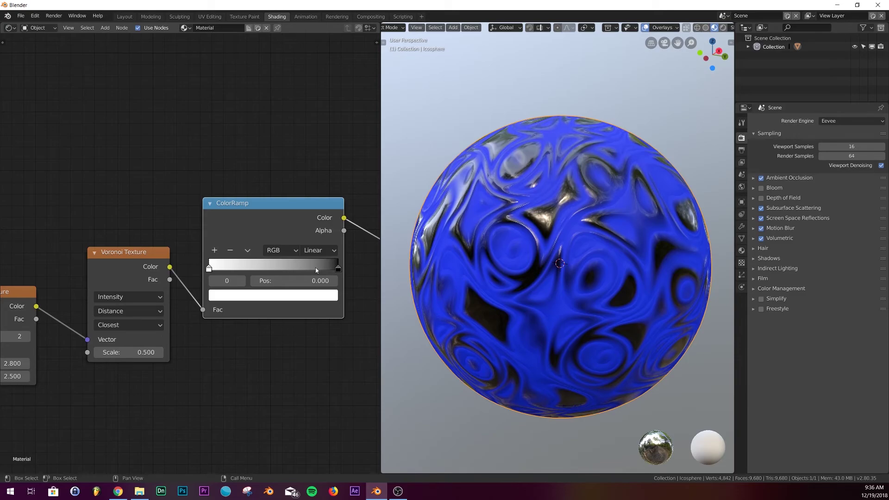
Step: Move the Bump ColorRamp's black stop toward the white stop, to position 0.301
left_click_drag(337, 270, 242, 271)
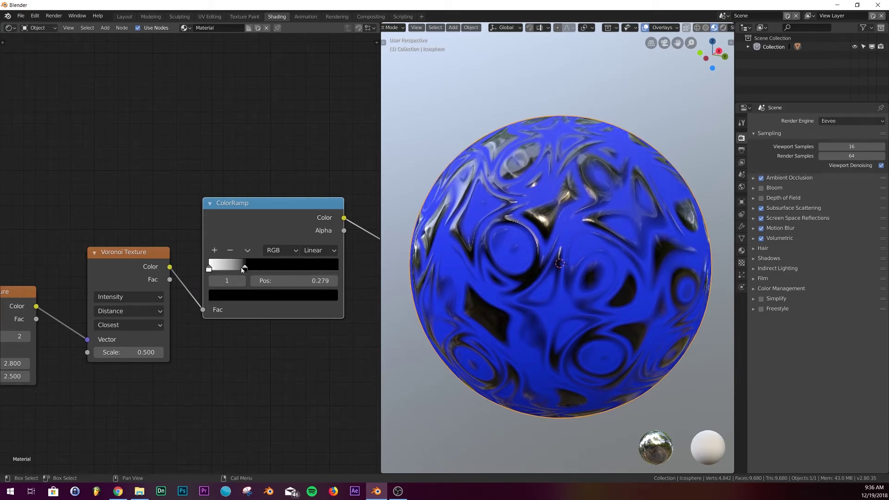
middle_click_drag(518, 296, 488, 303)
mouse_move(242, 270)
left_mouse_down()
mouse_move(207, 265)
mouse_move(248, 267)
left_mouse_up()
middle_click_drag(485, 273, 634, 265)
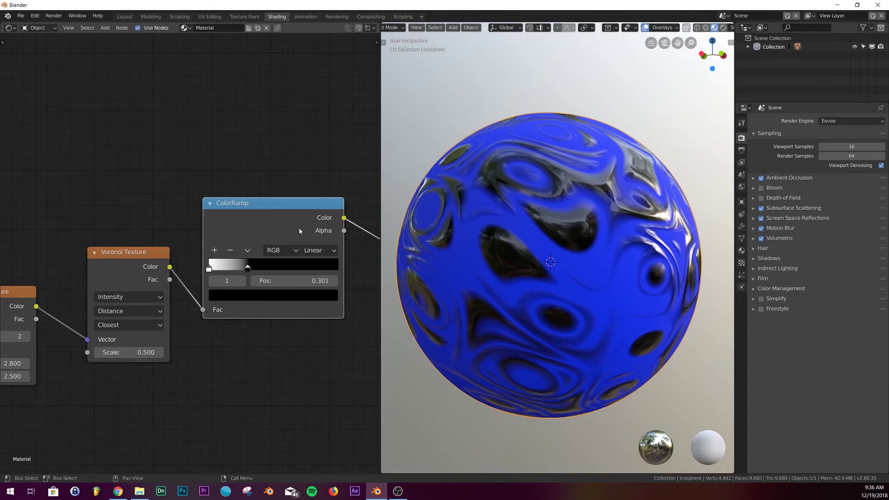
Step: Raise the Bump node's Strength to 0.382
middle_click_drag(314, 181, 169, 183)
left_click_drag(273, 227, 284, 227)
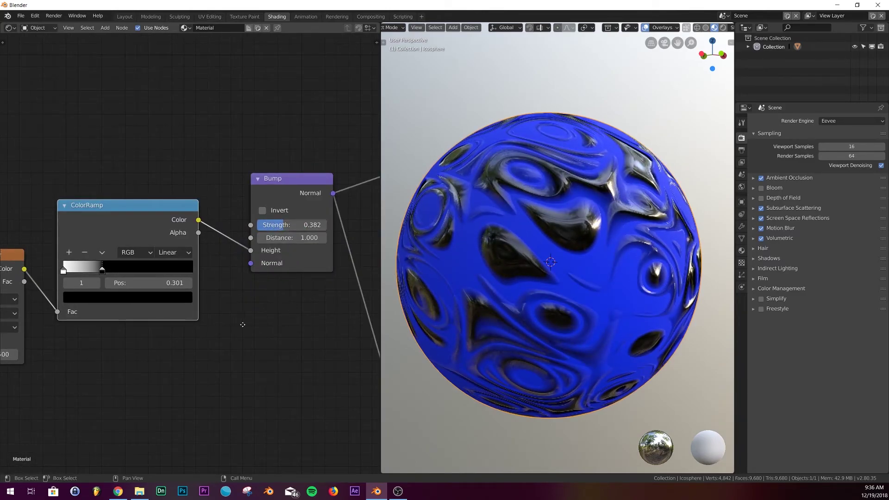
middle_click_drag(242, 322, 282, 322)
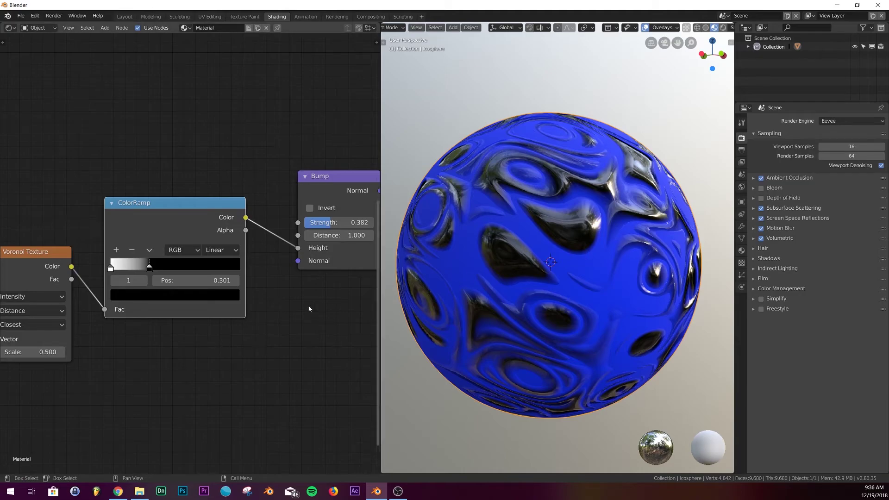
Step: Set the Bump ColorRamp's black stop to position 0.261 and check the relief around the sphere
left_click_drag(150, 270, 145, 269)
middle_click_drag(577, 238, 471, 260)
scroll(568, 228, "down", 3)
scroll(471, 260, "up", 3)
scroll(322, 198, "down", 5)
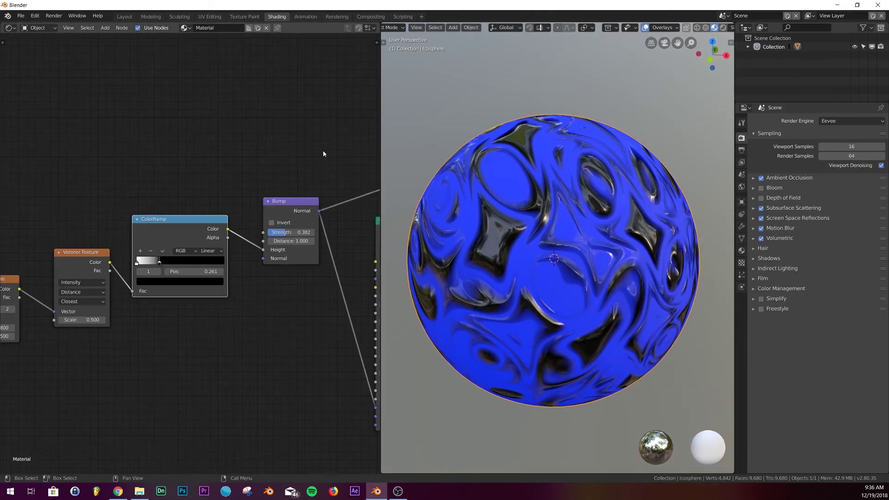
Step: Move the blue Principled BSDF node slightly away from the black one above it
middle_click_drag(128, 267, 174, 268)
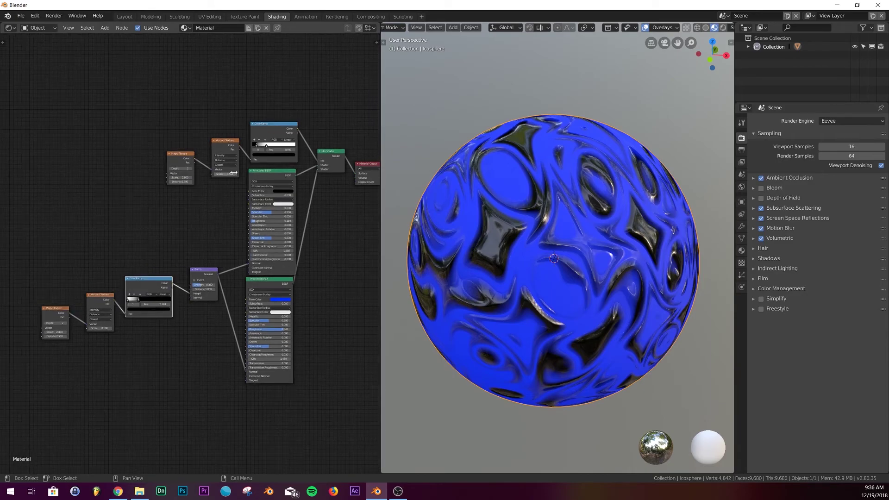
middle_click_drag(309, 229, 262, 228)
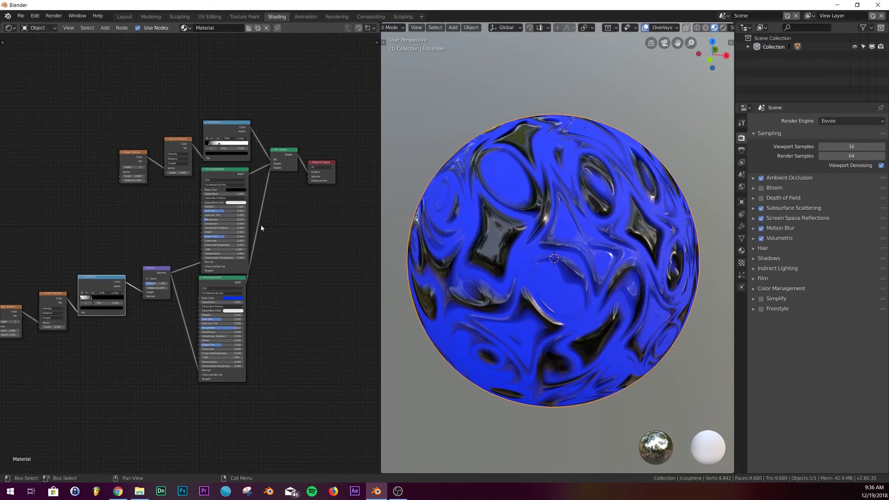
left_click_drag(234, 280, 251, 290)
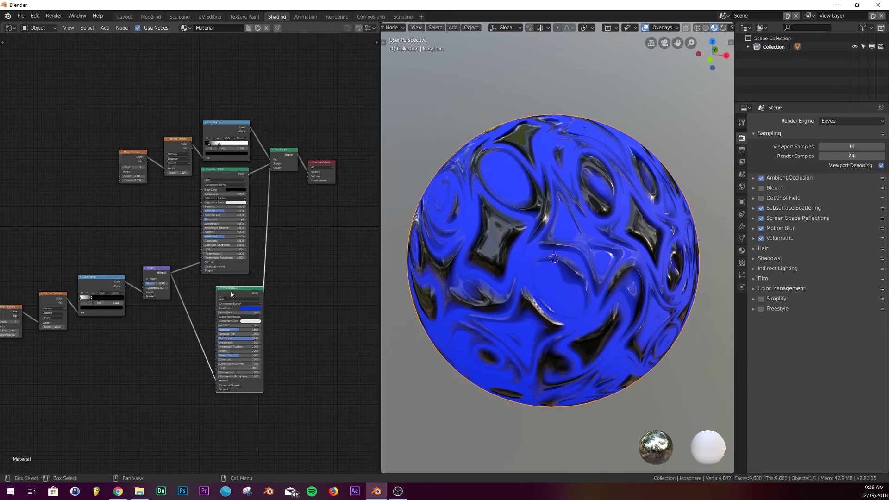
Step: Switch to Chrome to show the Abstract Blender Materials page on Gumroad
left_click(118, 492)
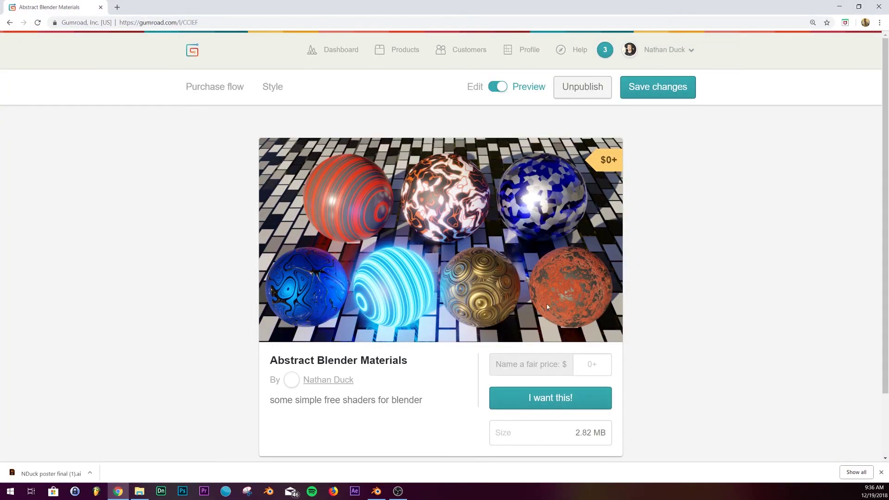